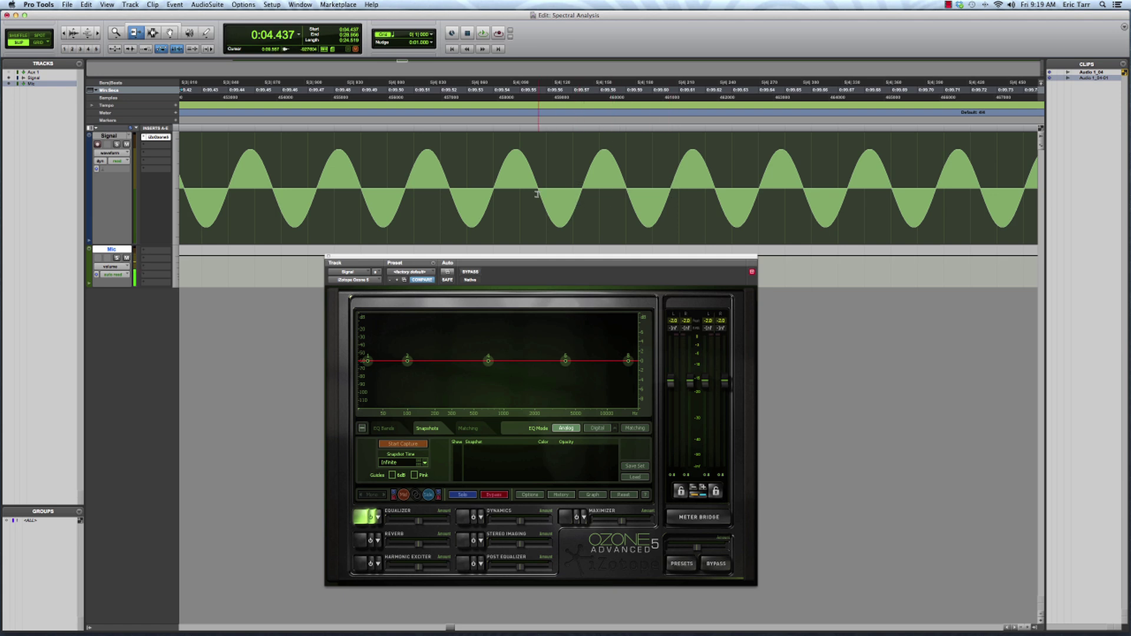
# - Zoom out to show the whole sine clip with its fade-in, then play and stop it through Ozone 5
pyautogui.press('r')
pyautogui.press('r')
pyautogui.press('r')
pyautogui.press('r')
pyautogui.press('r')
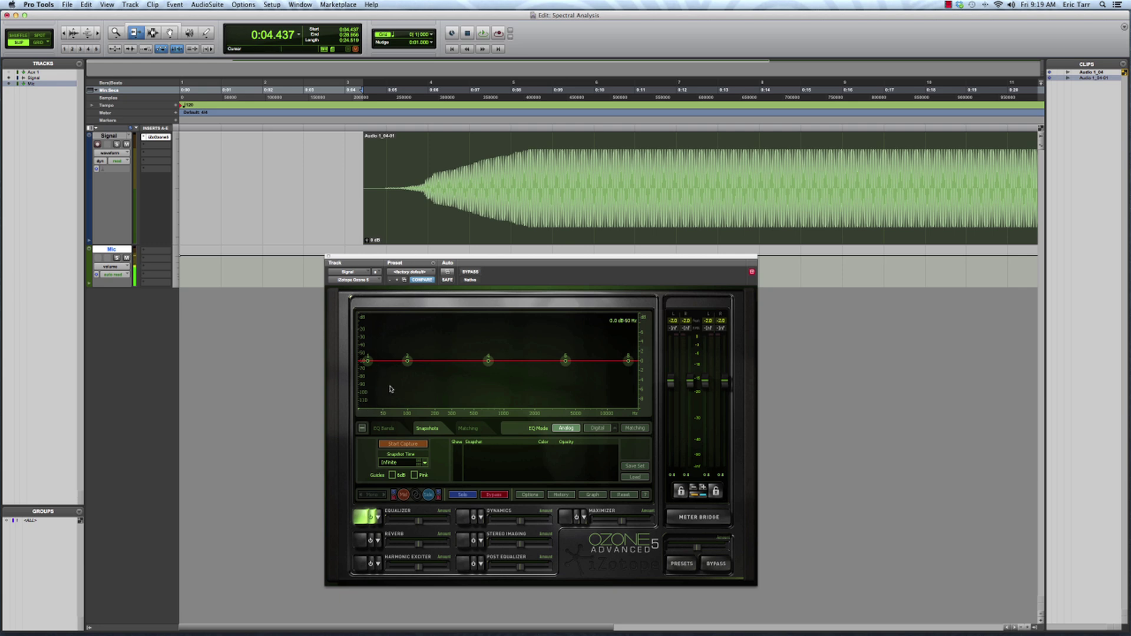
pyautogui.press('space')
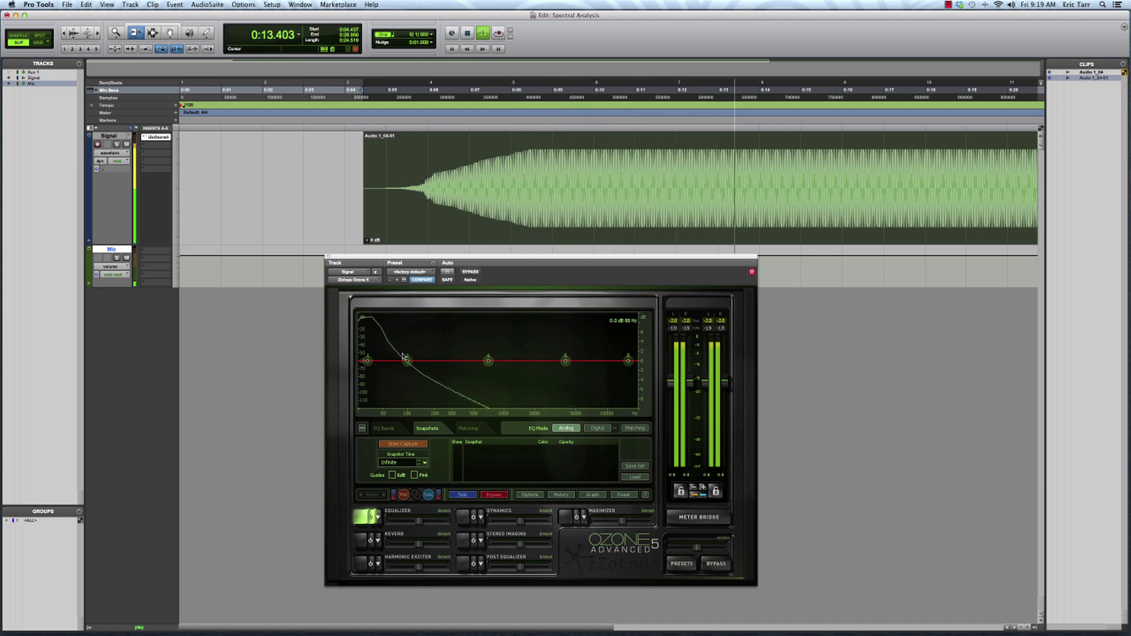
pyautogui.press('space')
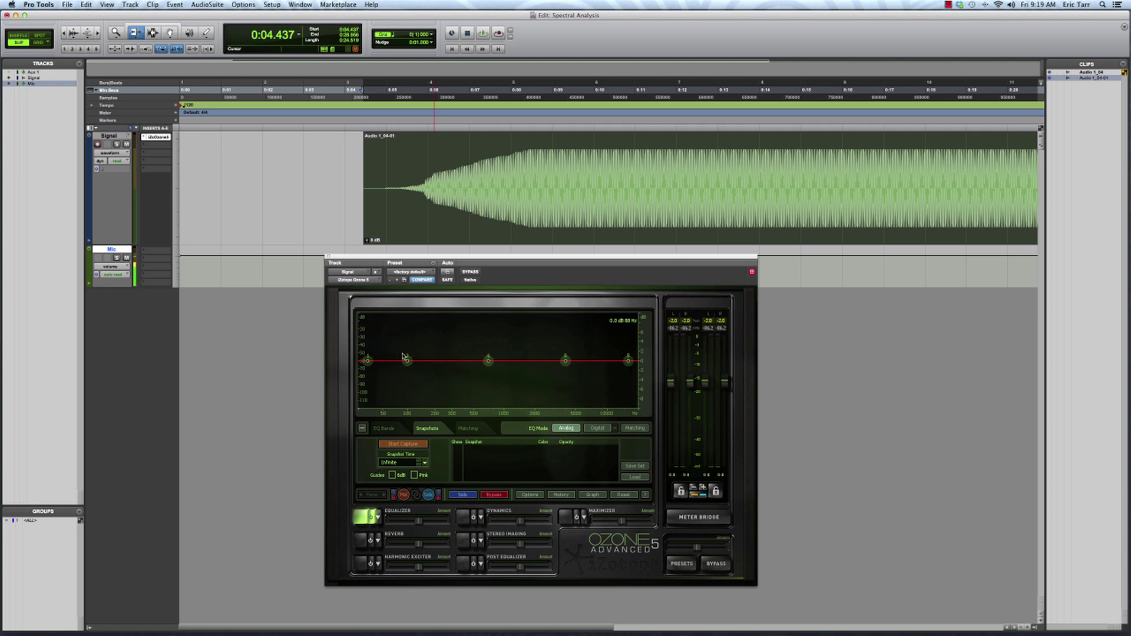
# - Close Signal's Ozone window, unhide the Aux 1 track and mute the Signal track
pyautogui.click(328, 257)
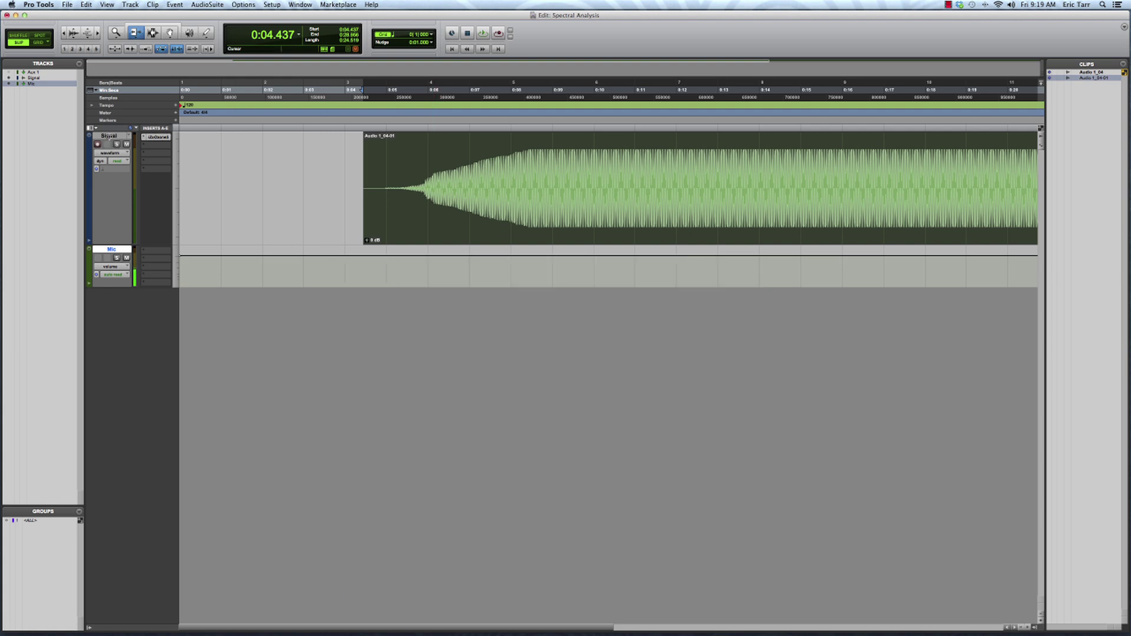
pyautogui.click(18, 73)
pyautogui.click(125, 187)
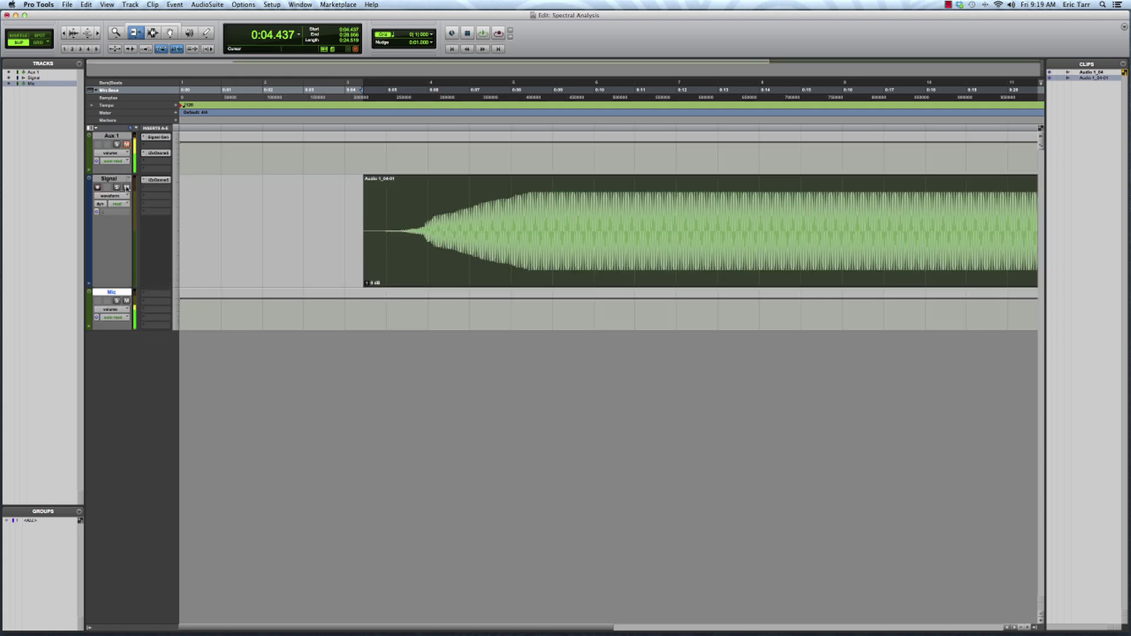
# - Open Aux 1's Signal Generator and Ozone 5 plug-ins and arrange their windows side by side
pyautogui.click(158, 137)
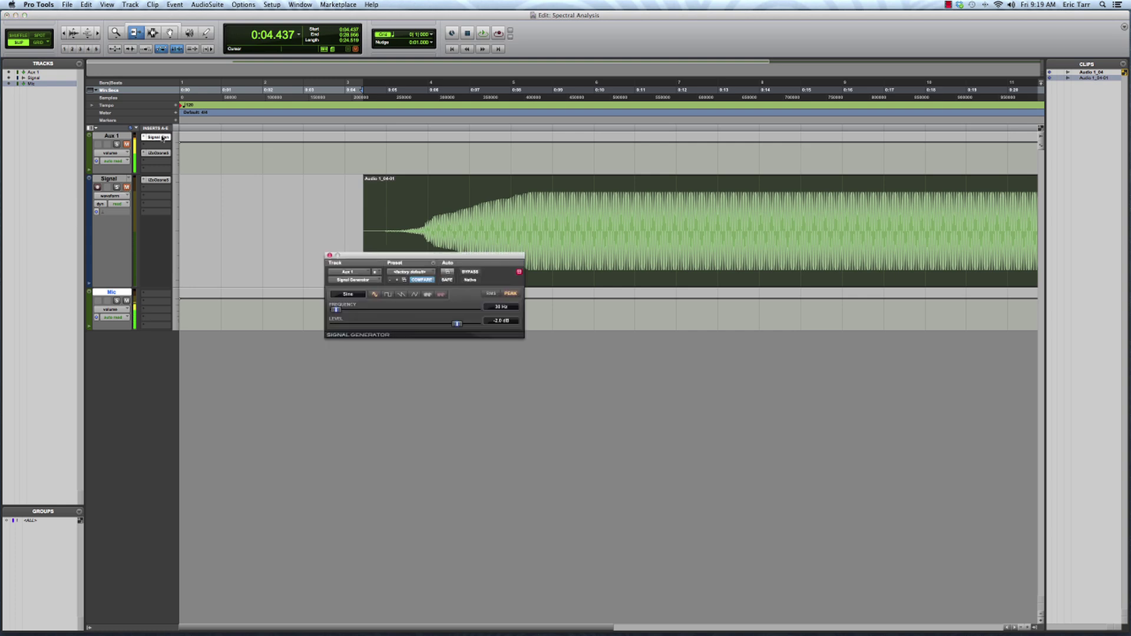
pyautogui.click(161, 154)
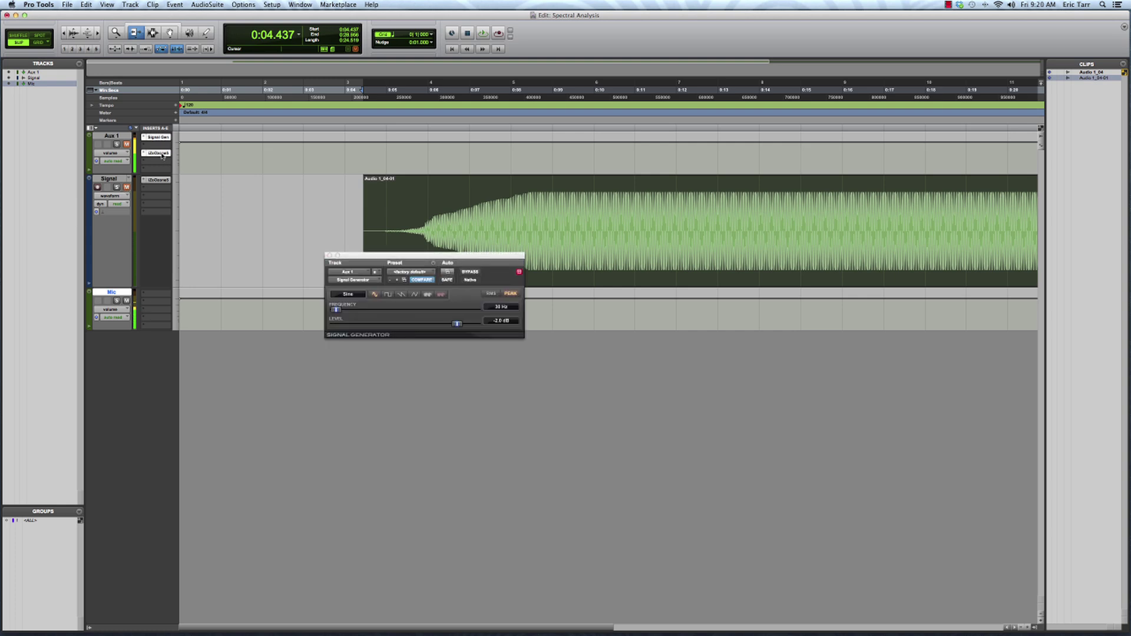
pyautogui.moveTo(165, 13); pyautogui.dragTo(707, 176)
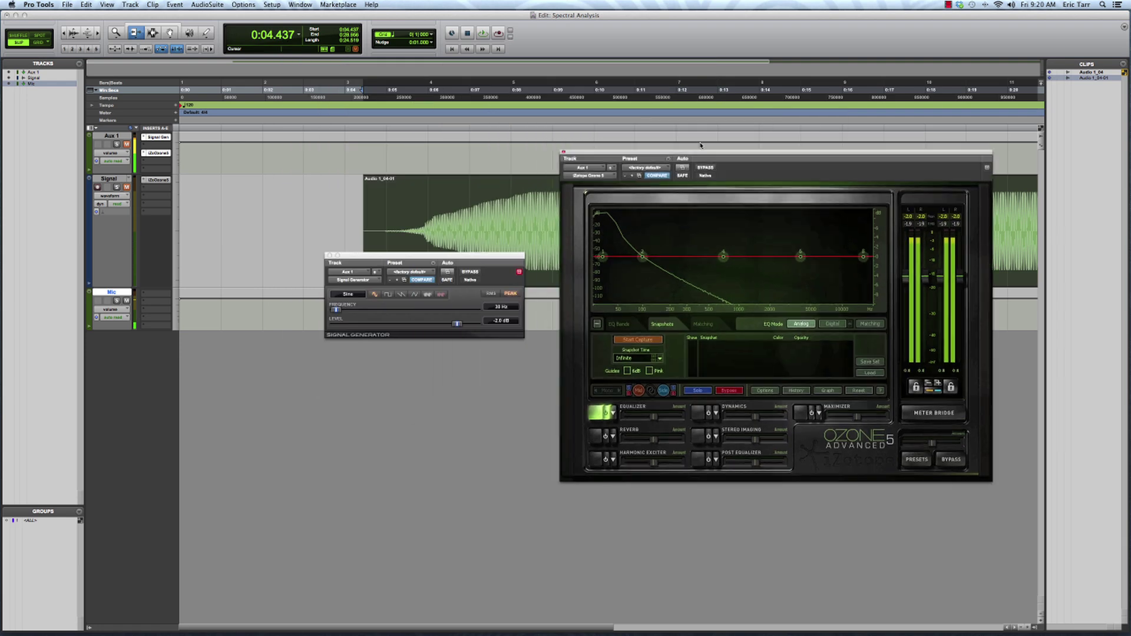
pyautogui.moveTo(444, 255); pyautogui.dragTo(393, 159)
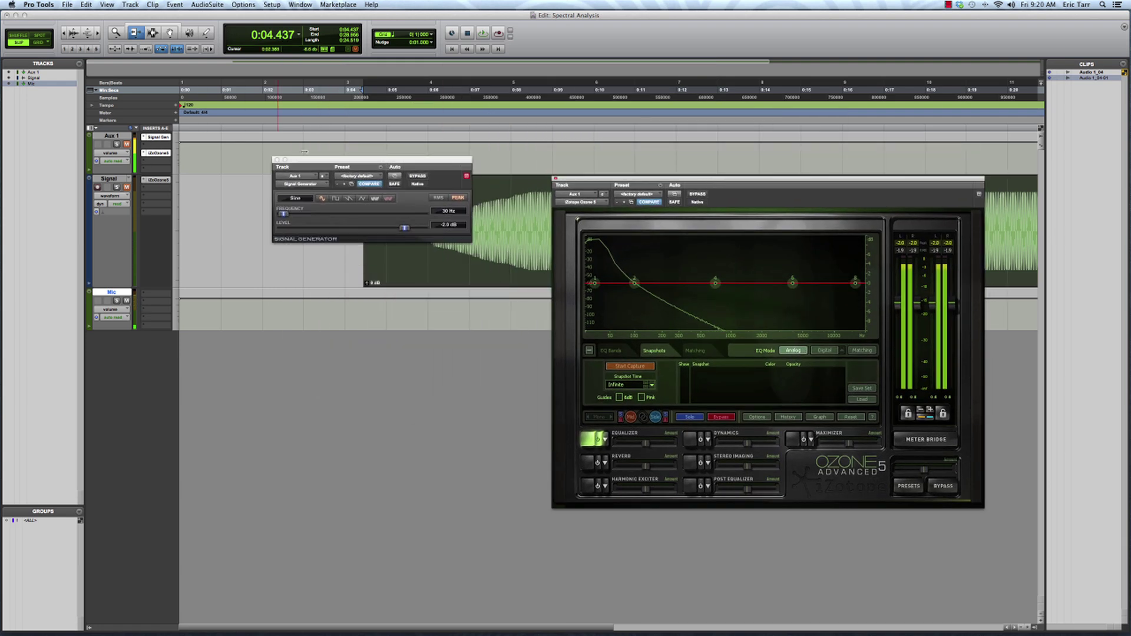
pyautogui.moveTo(315, 163); pyautogui.dragTo(313, 159)
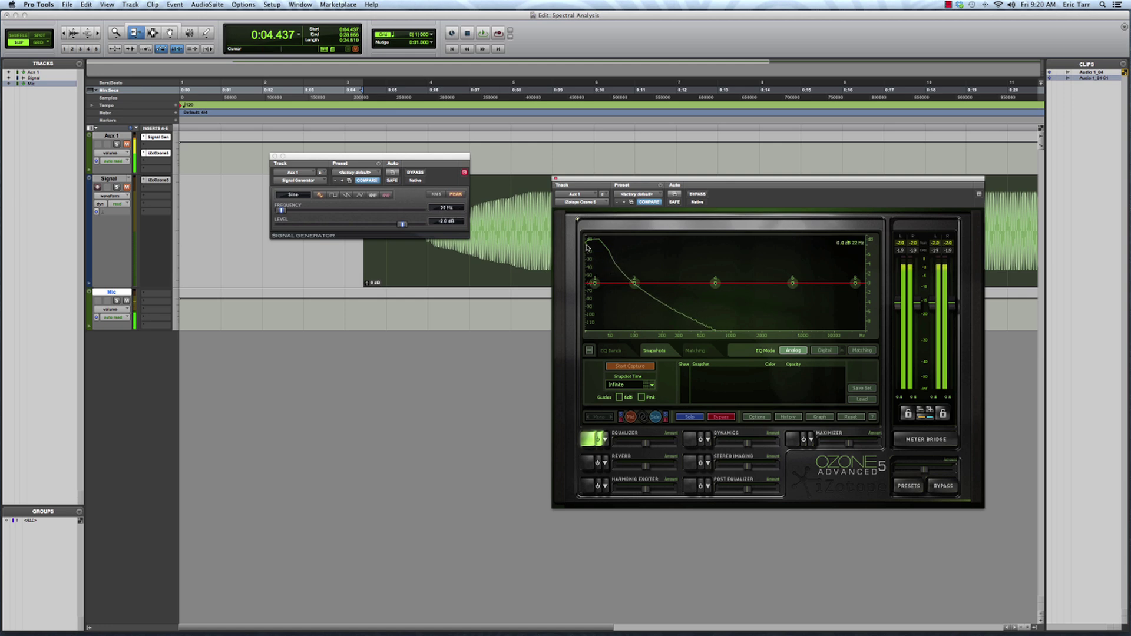
# - Sweep the sine tone from 30 Hz up to 5348 Hz while watching Ozone's peak move
pyautogui.moveTo(282, 210); pyautogui.dragTo(345, 211)
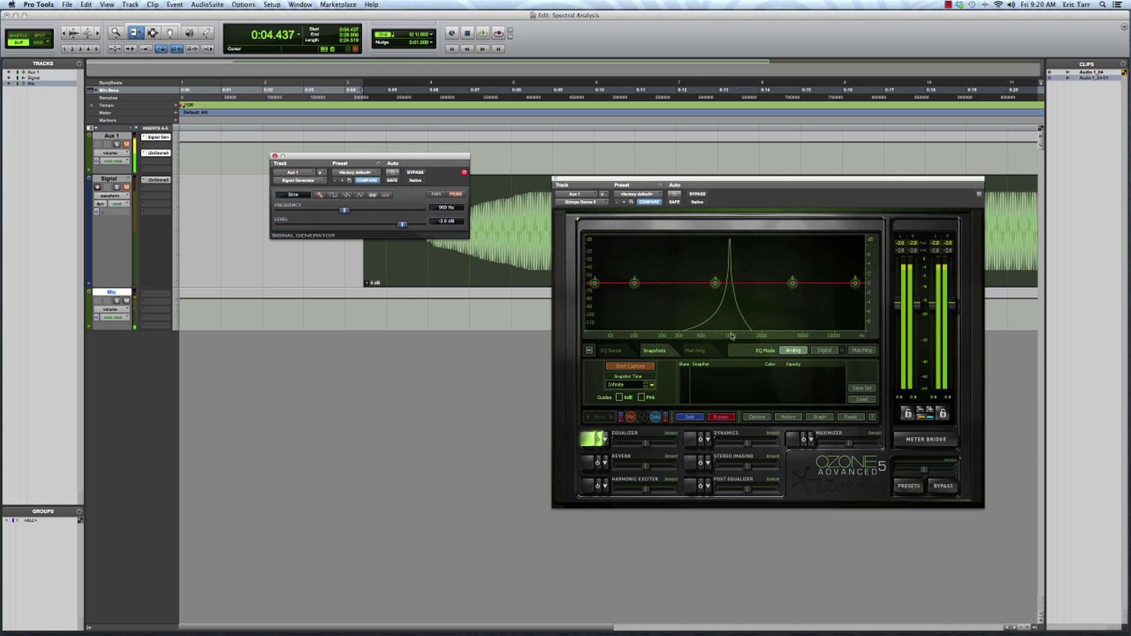
pyautogui.moveTo(353, 211); pyautogui.dragTo(370, 210)
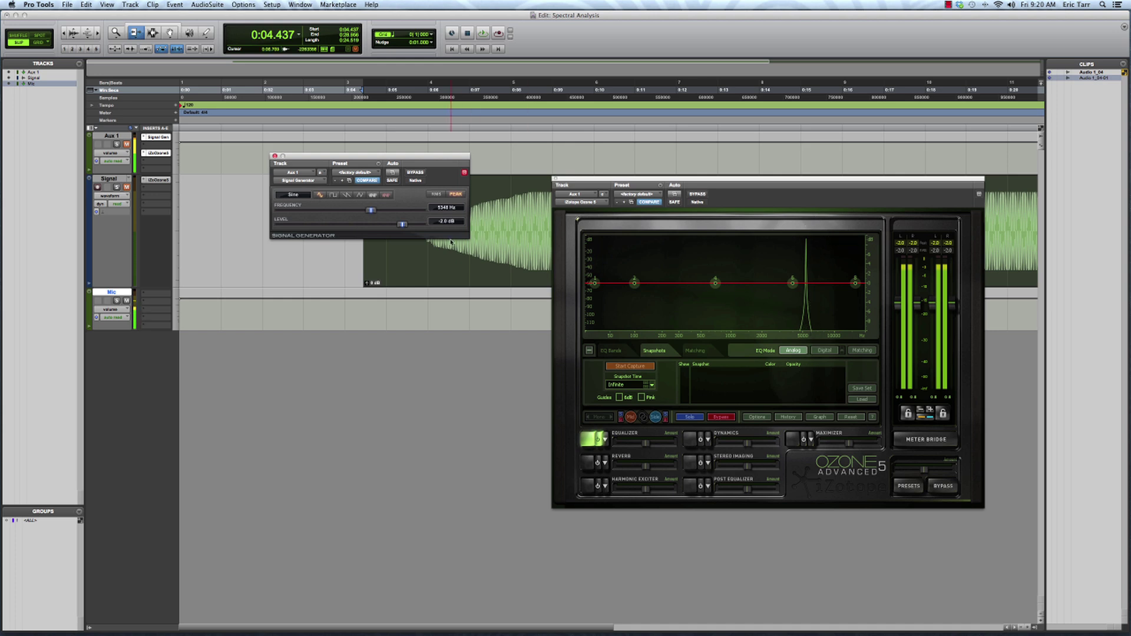
# - Switch the Signal Generator to a square wave at 100 Hz
pyautogui.click(332, 195)
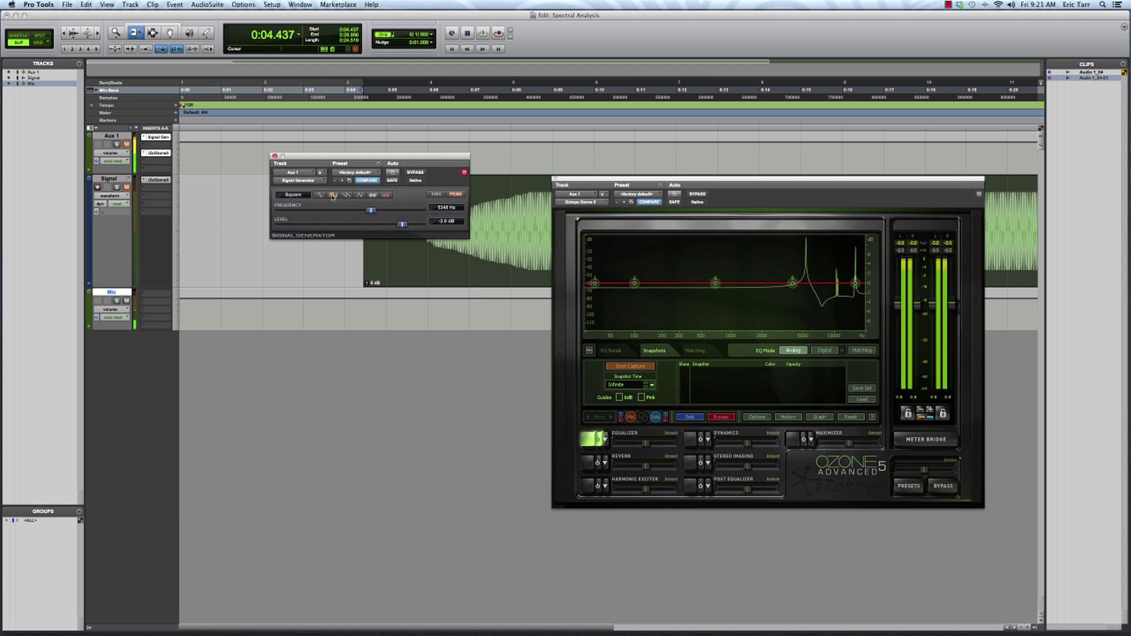
pyautogui.moveTo(374, 212); pyautogui.dragTo(307, 214)
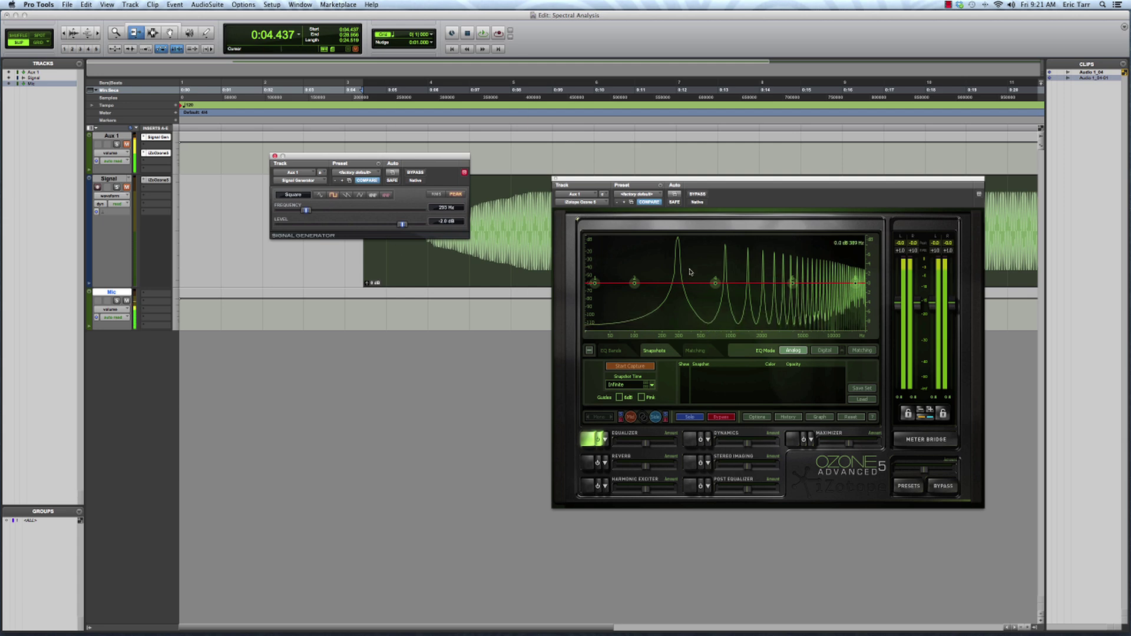
pyautogui.click(446, 208)
pyautogui.write('100')
pyautogui.press('Return')
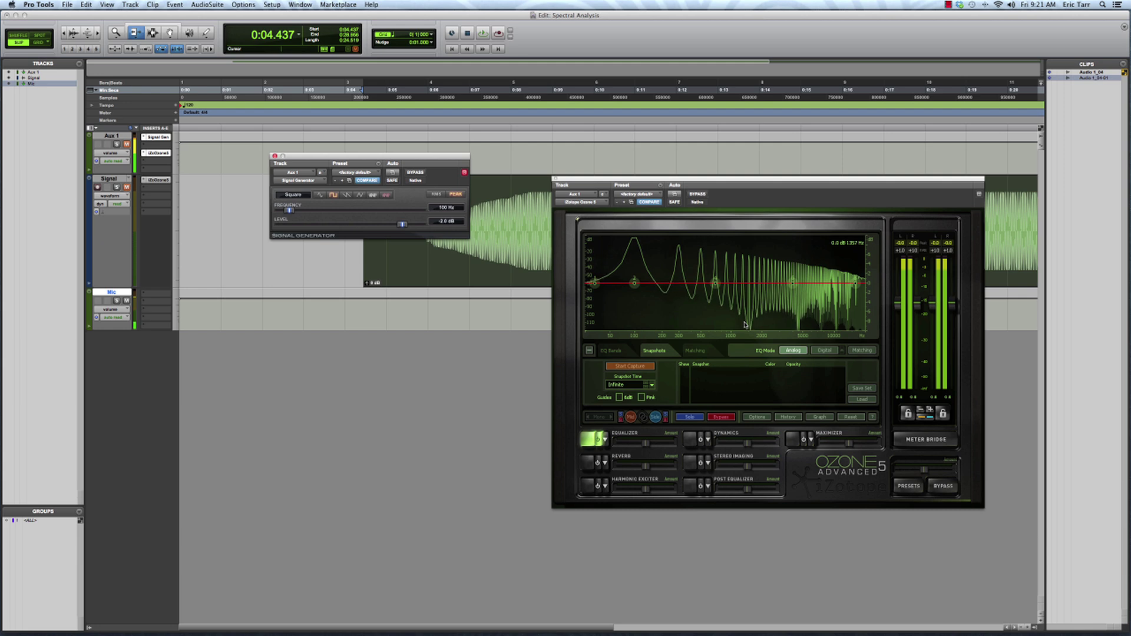
# - Compare triangle and square waveforms on the analyzer, ending on a sawtooth wave
pyautogui.click(360, 196)
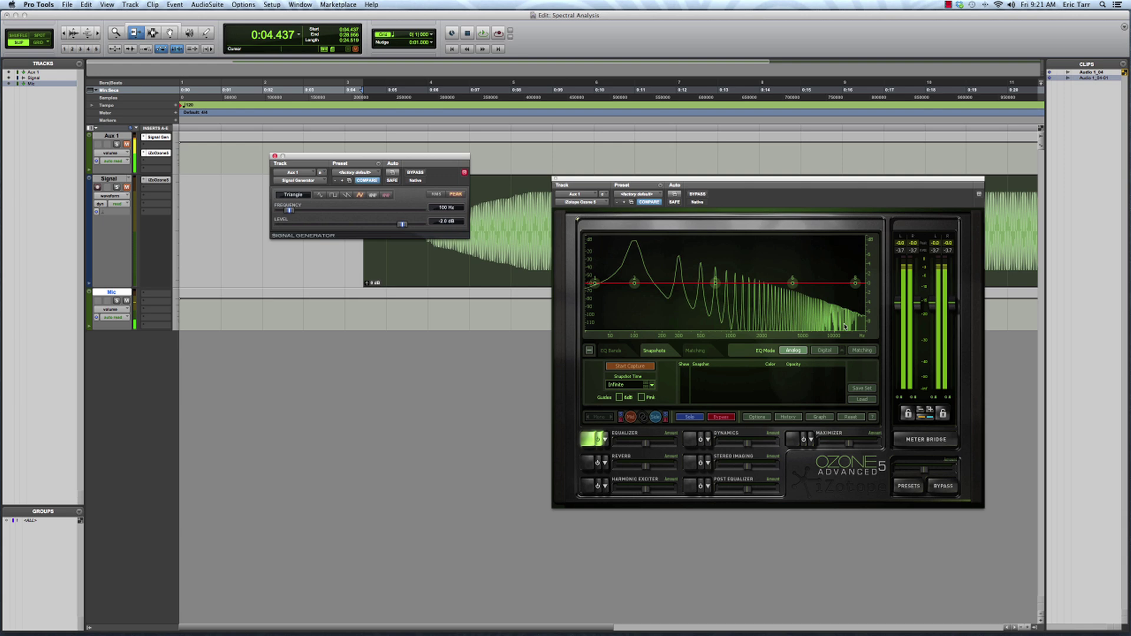
pyautogui.click(334, 196)
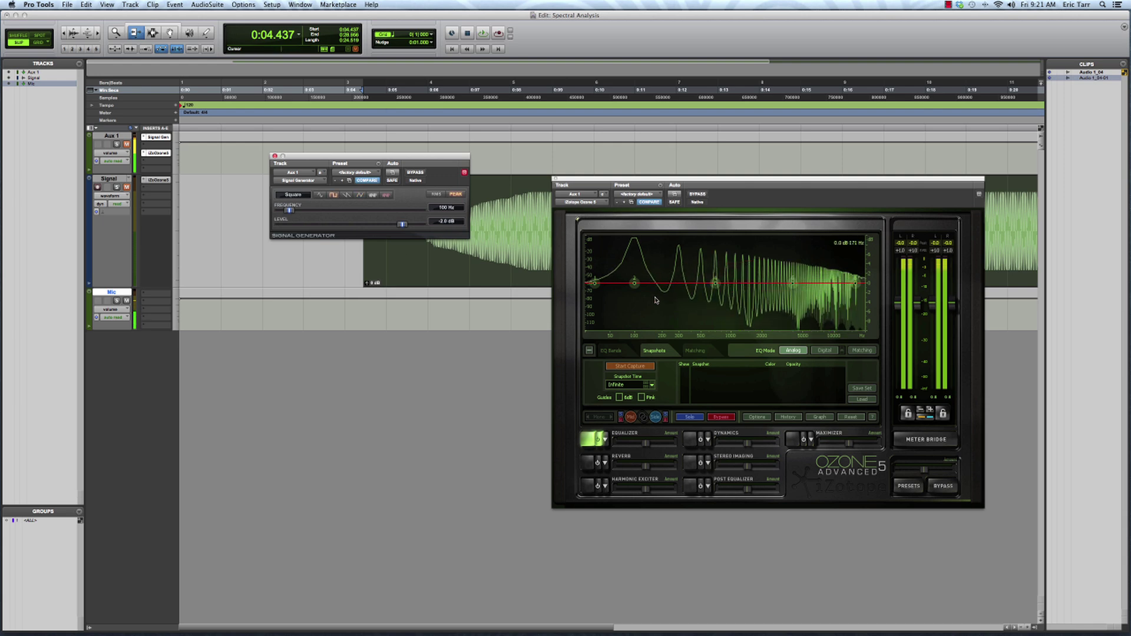
pyautogui.click(360, 195)
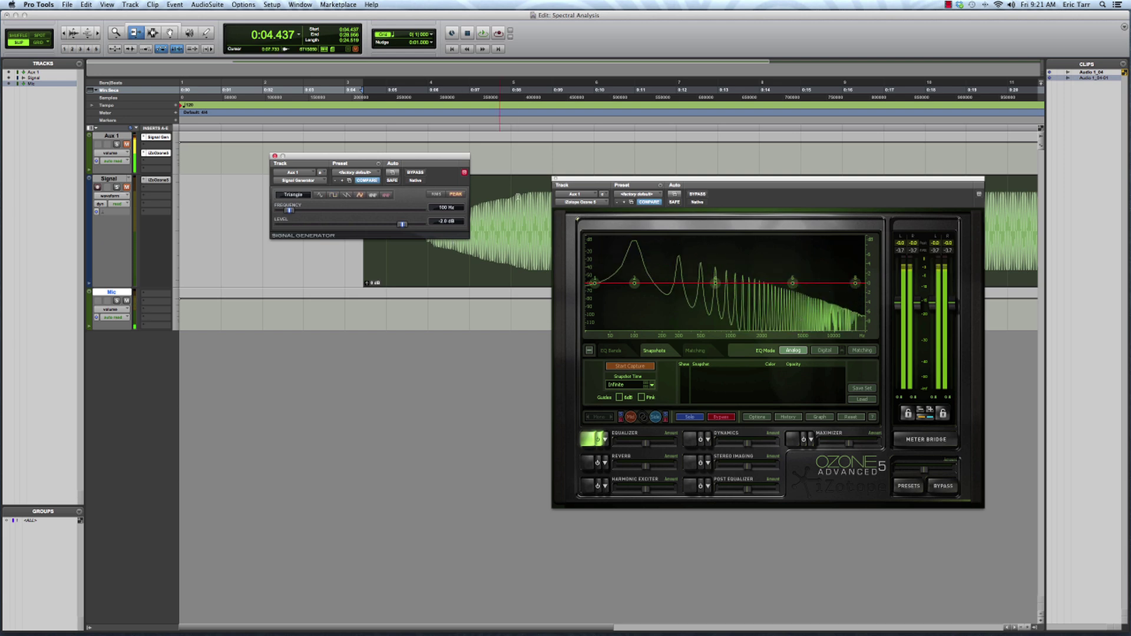
pyautogui.click(347, 195)
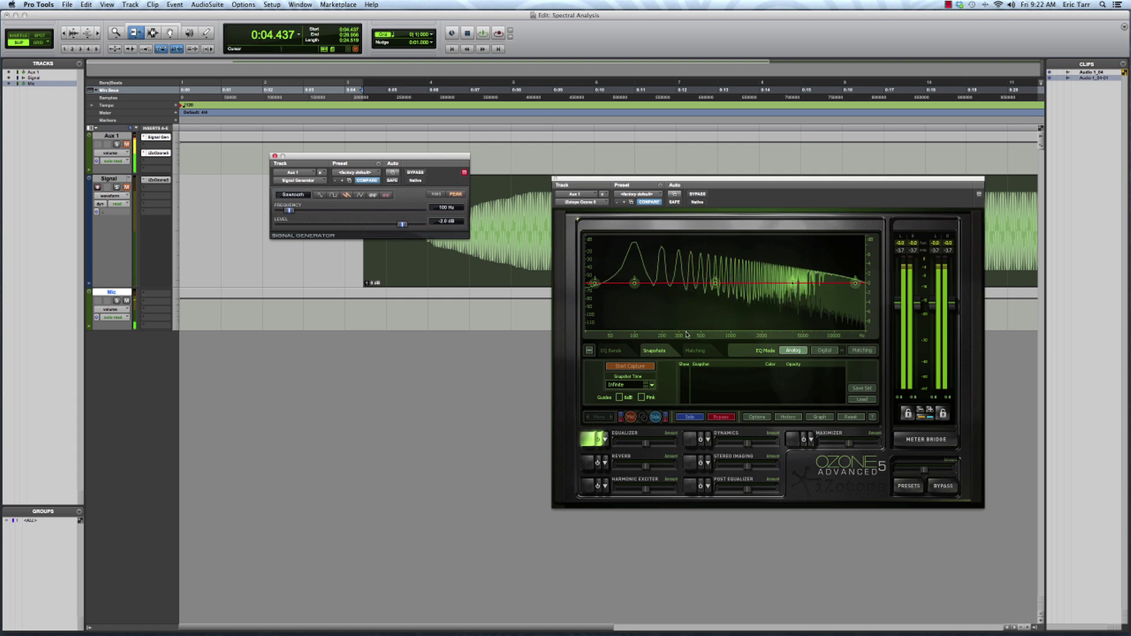